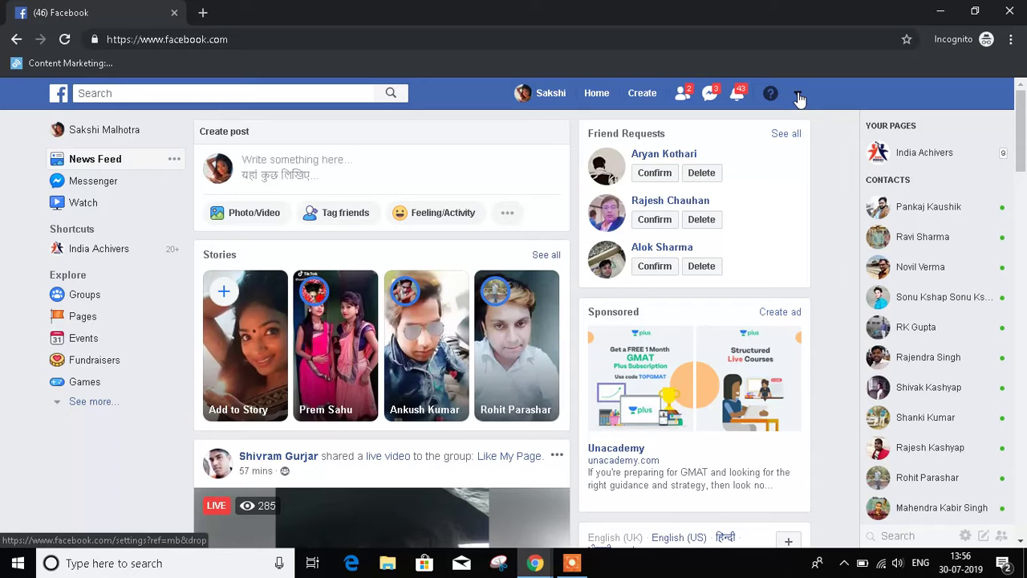
# Step: Check the account menus in both Facebook windows, then open a blank tab in the incognito window
pyautogui.click(799, 96)
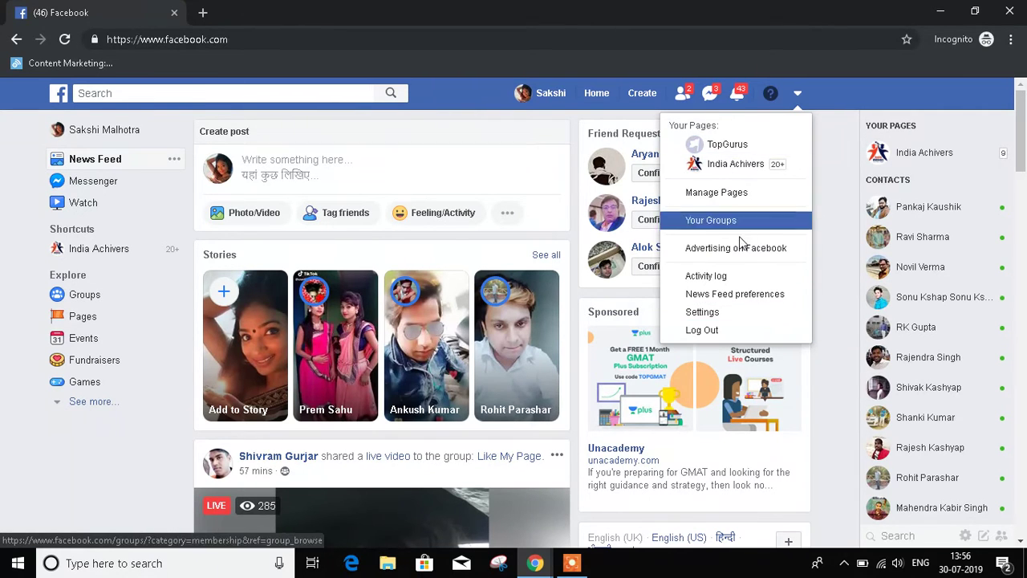
pyautogui.click(827, 200)
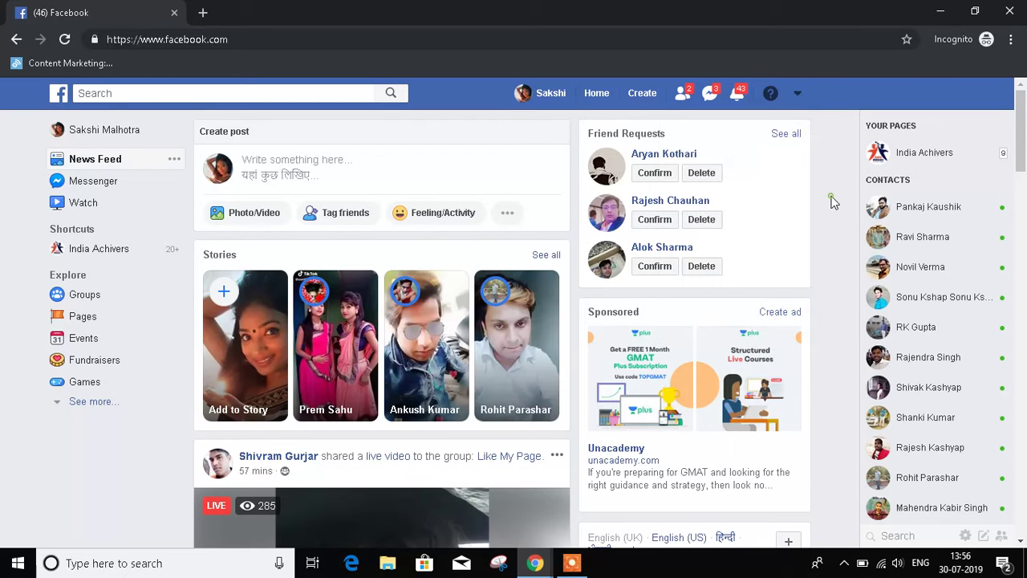
pyautogui.hotkey('alt', 'Tab')
pyautogui.hotkey('alt', 'Tab')
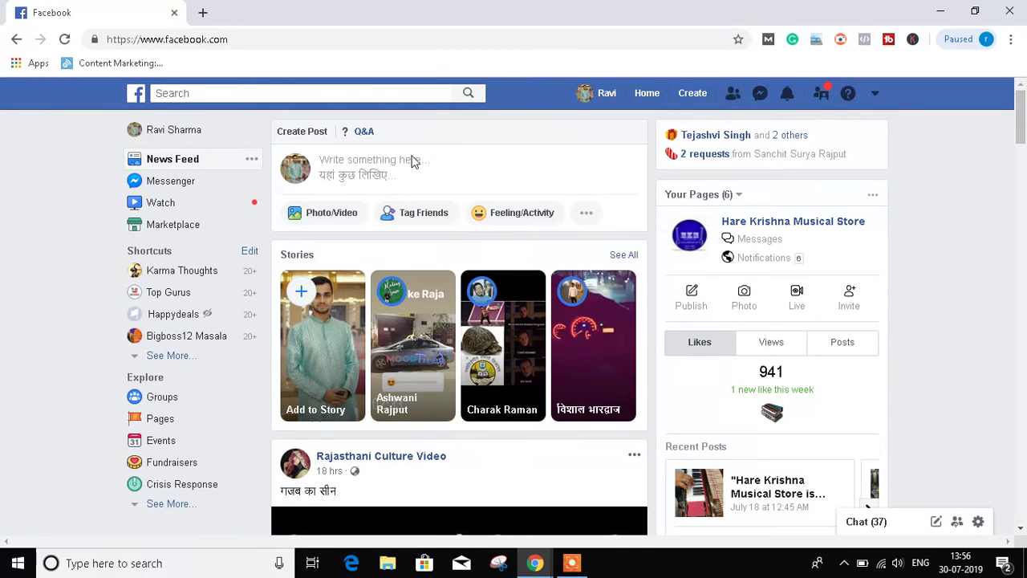
pyautogui.click(877, 95)
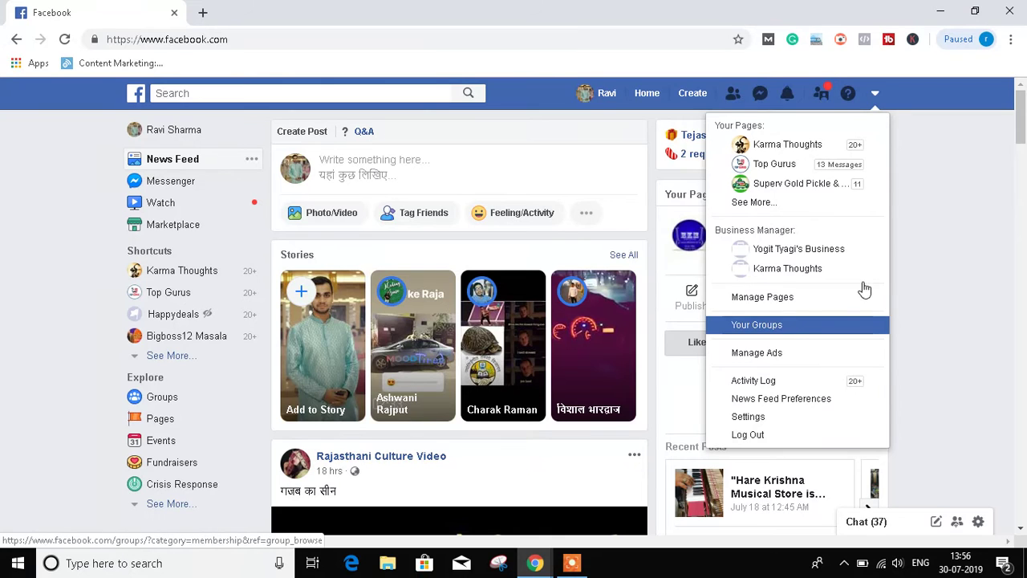
pyautogui.click(919, 179)
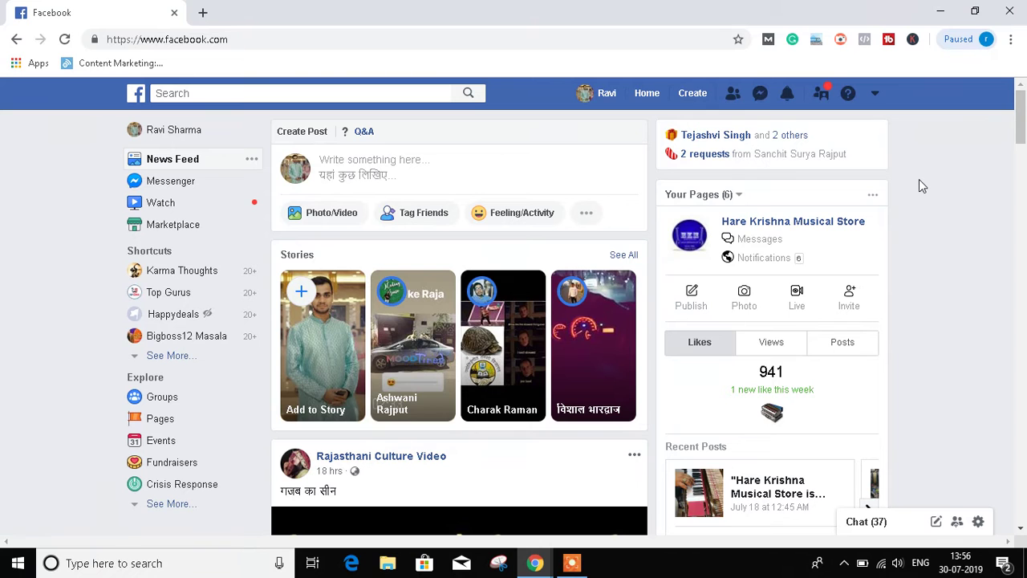
pyautogui.hotkey('alt', 'Tab')
pyautogui.hotkey('alt', 'Tab')
pyautogui.hotkey('alt', 'shift', 'Tab')
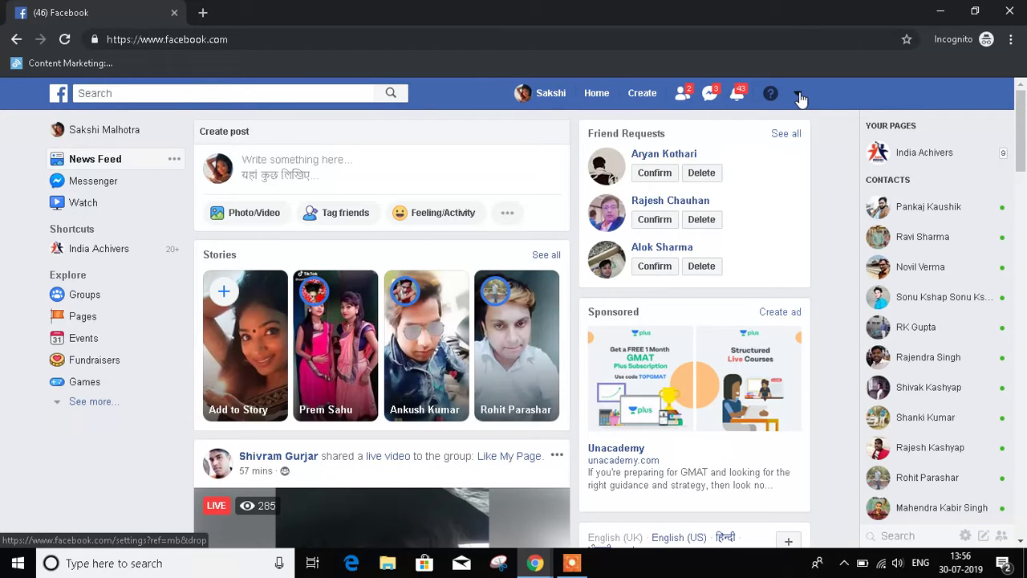
pyautogui.click(201, 12)
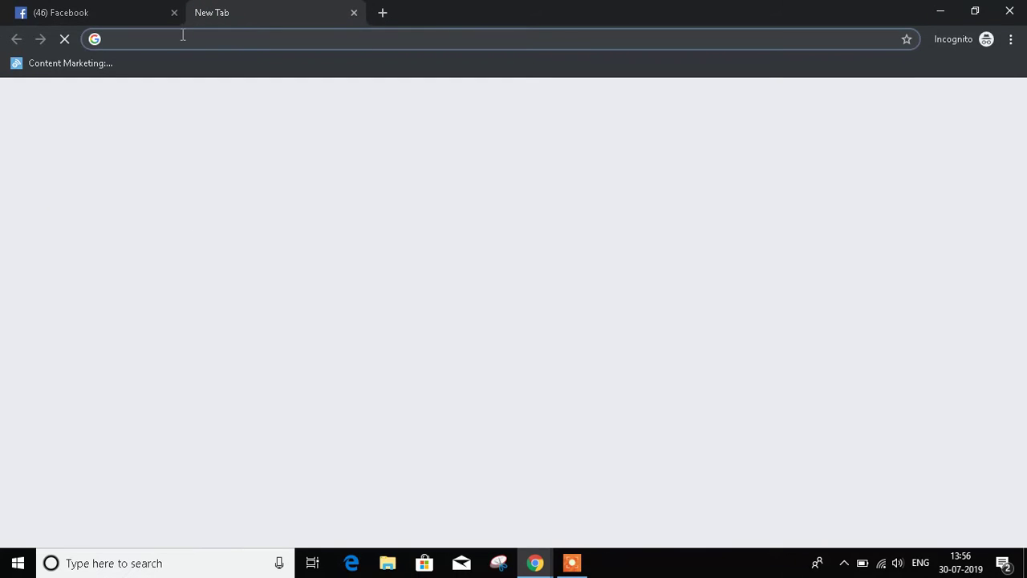
# Step: Load business.facebook.com from the address-bar suggestion and begin creating a Business Manager account
pyautogui.write('bus')
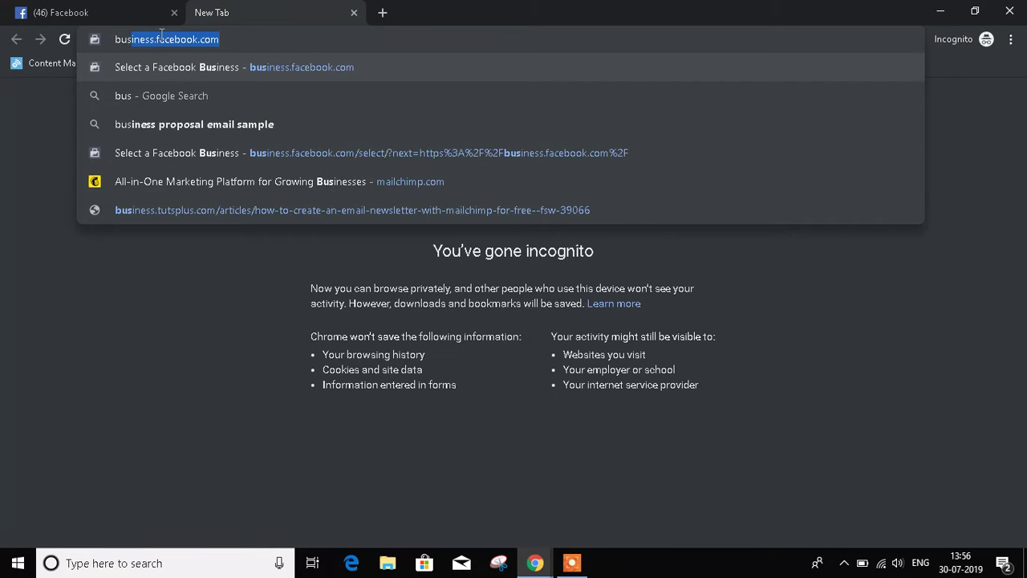
pyautogui.press('BackSpace')
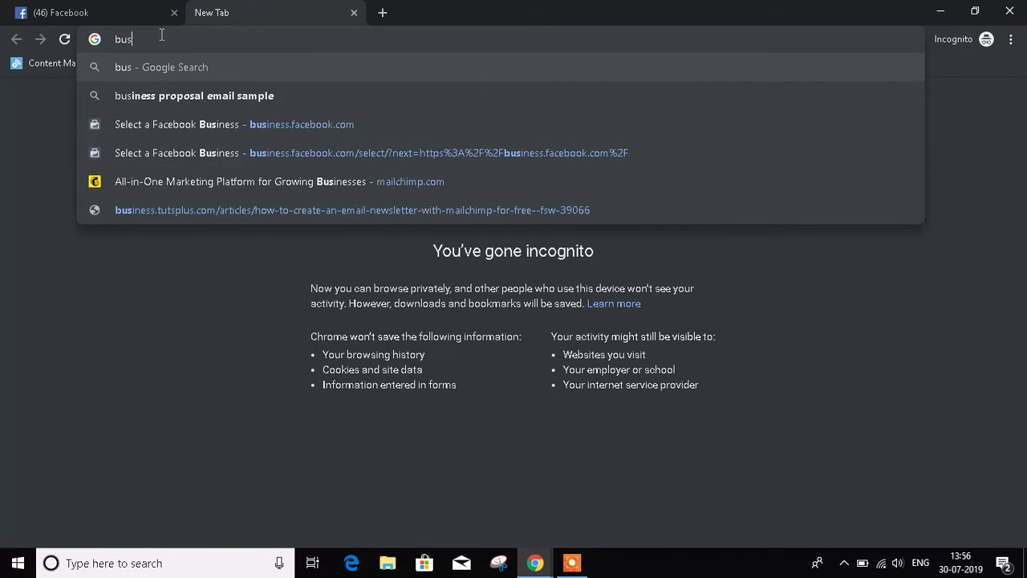
pyautogui.press('Down')
pyautogui.press('Down')
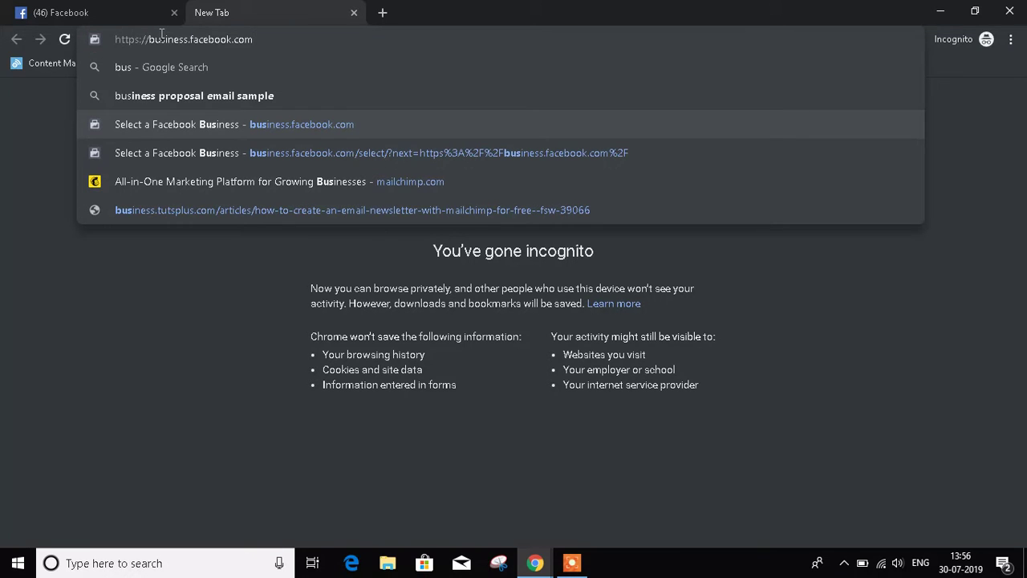
pyautogui.press('Return')
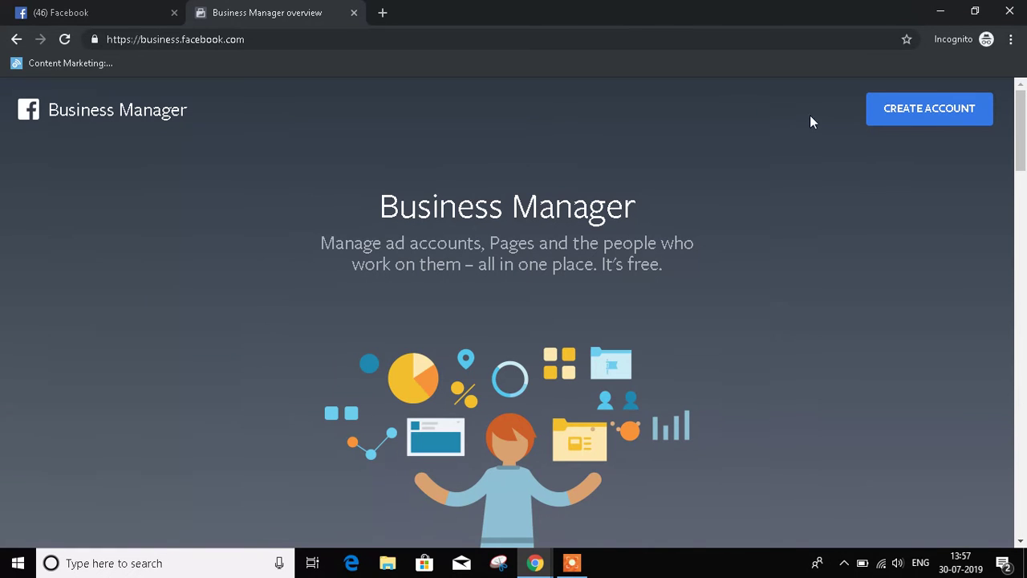
pyautogui.click(941, 114)
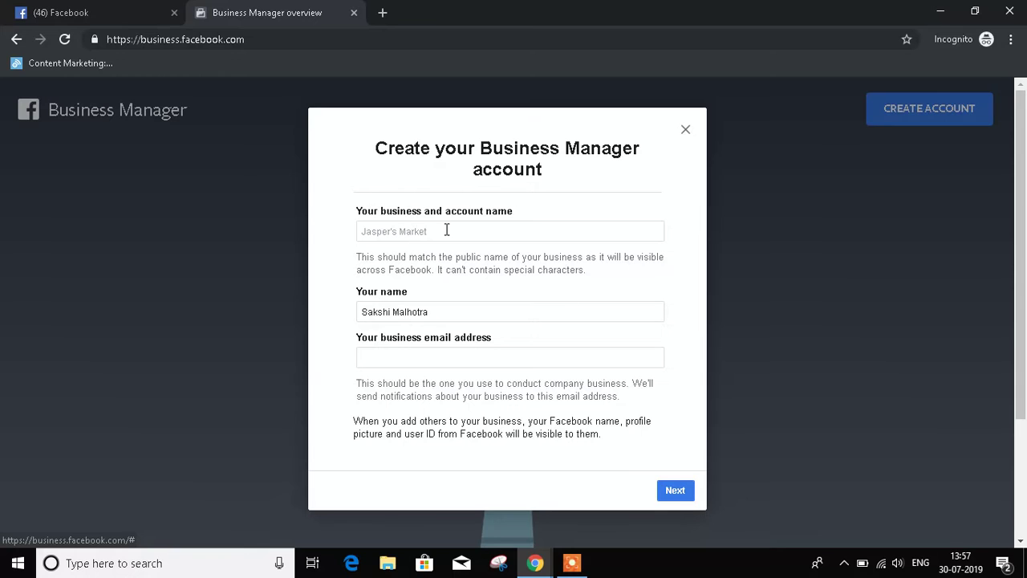
# Step: Enter Top Gurus as the business name and keep the prefilled Your name
pyautogui.click(420, 232)
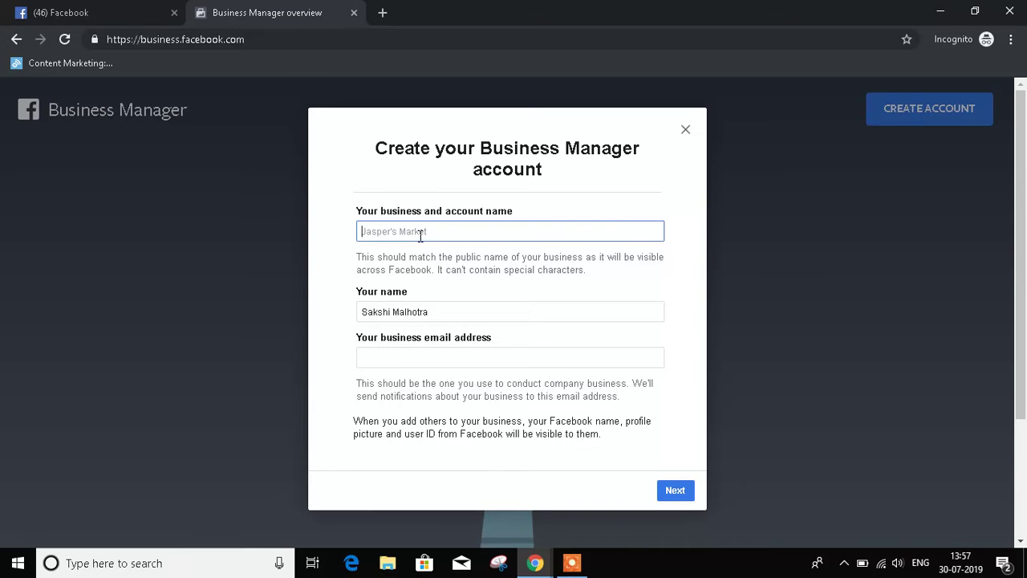
pyautogui.write('Top Gurus')
pyautogui.press('Tab')
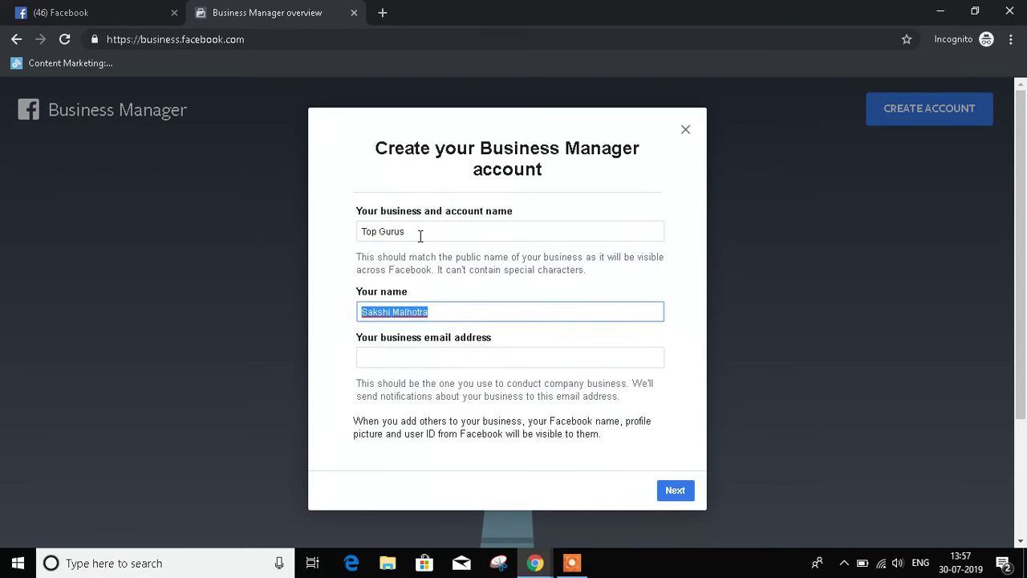
pyautogui.press('End')
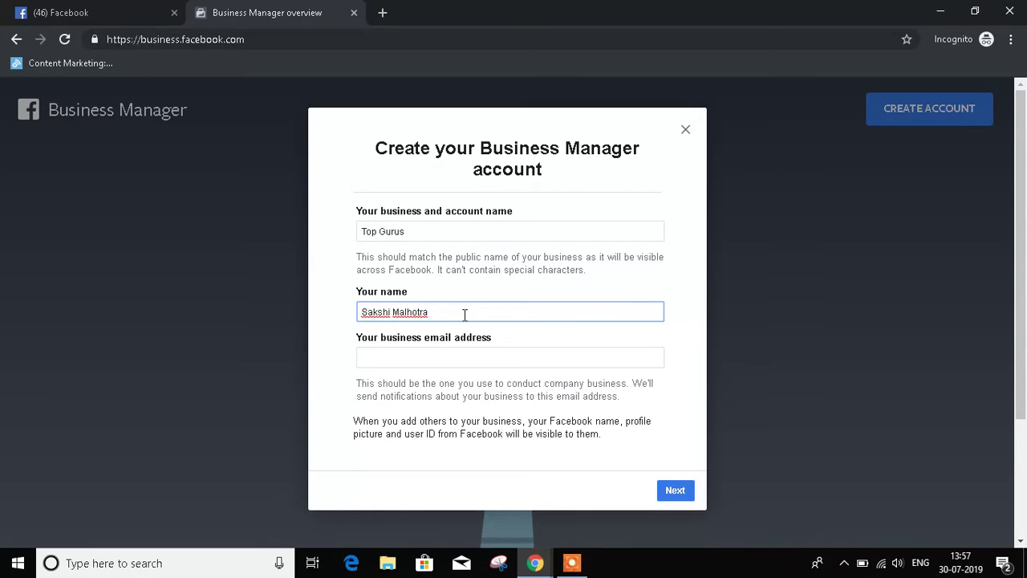
# Step: Type the business email address into the email field, correcting a typo
pyautogui.click(457, 359)
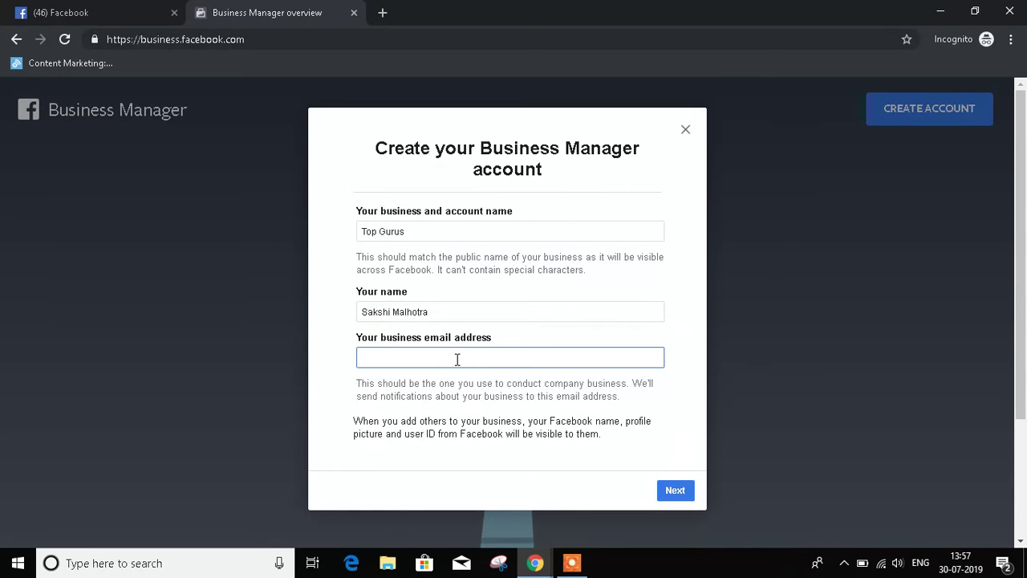
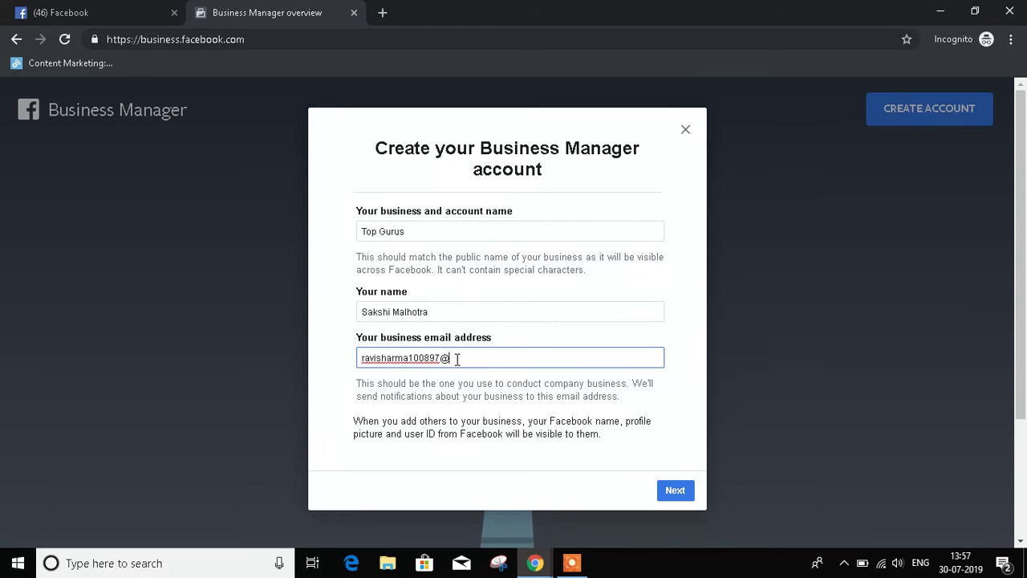
pyautogui.press('Left')
pyautogui.press('Left')
pyautogui.press('Left')
pyautogui.press('Left')
pyautogui.press('Left')
pyautogui.press('Left')
pyautogui.press('Left')
pyautogui.press('Left')
pyautogui.scroll(-2, 562, 383)
pyautogui.scroll(2, 539, 385)
# Step: Submit the account form, choose India as the country, and autofill the business address
pyautogui.click(674, 490)
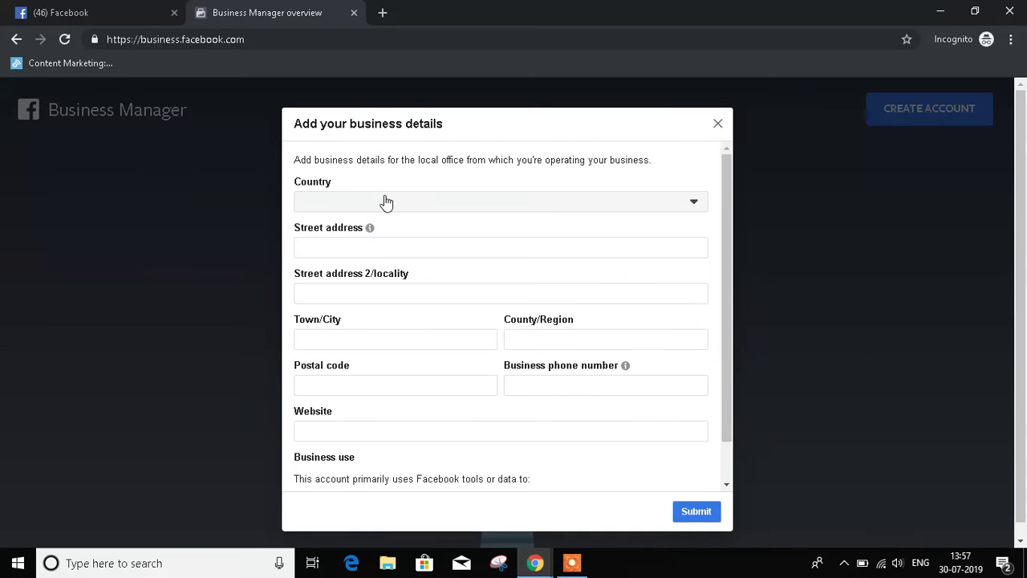
pyautogui.click(693, 203)
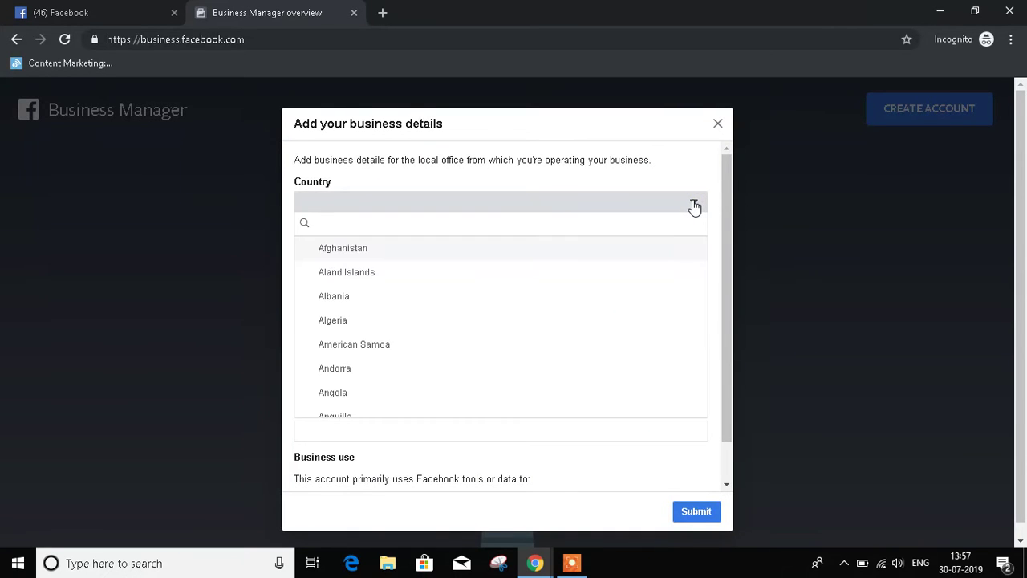
pyautogui.write('india')
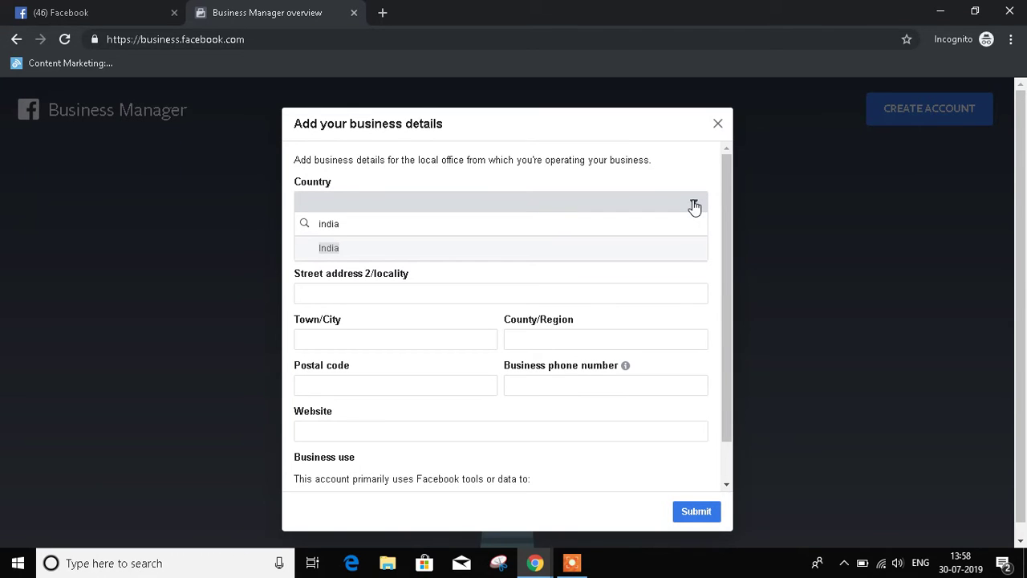
pyautogui.click(334, 248)
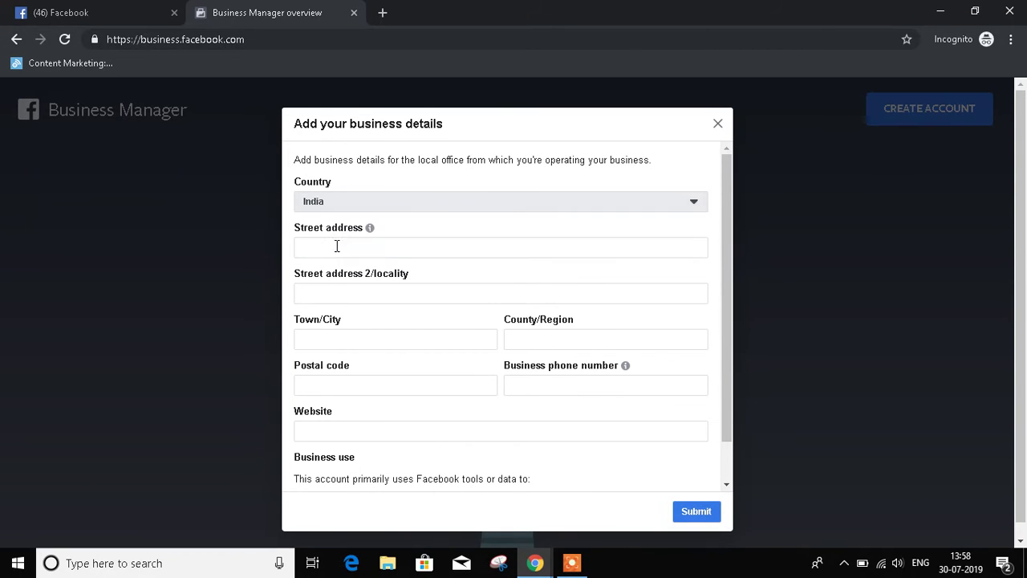
pyautogui.click(337, 247)
pyautogui.click(361, 285)
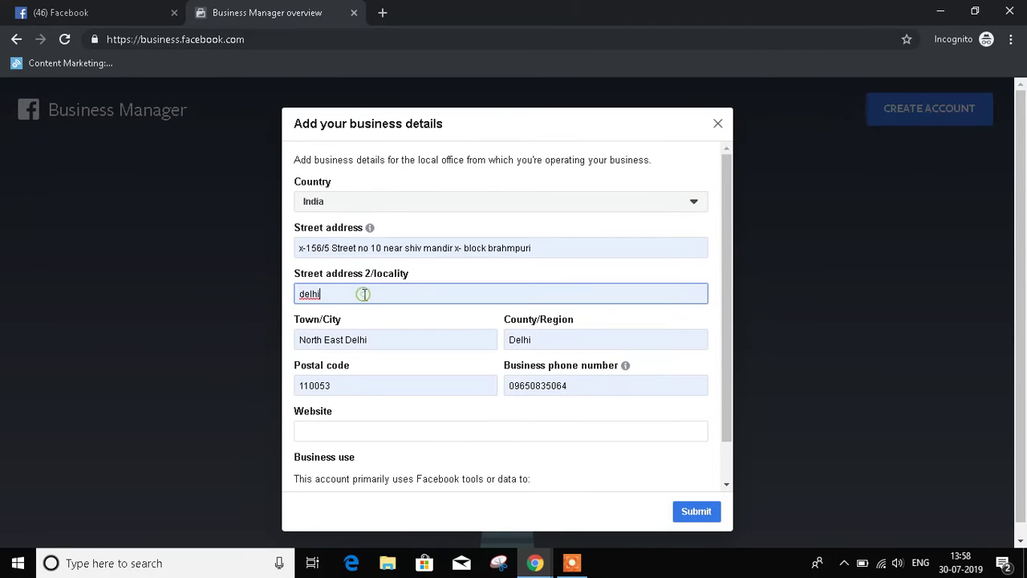
# Step: Replace the business phone number with the new number
pyautogui.scroll(-1, 482, 401)
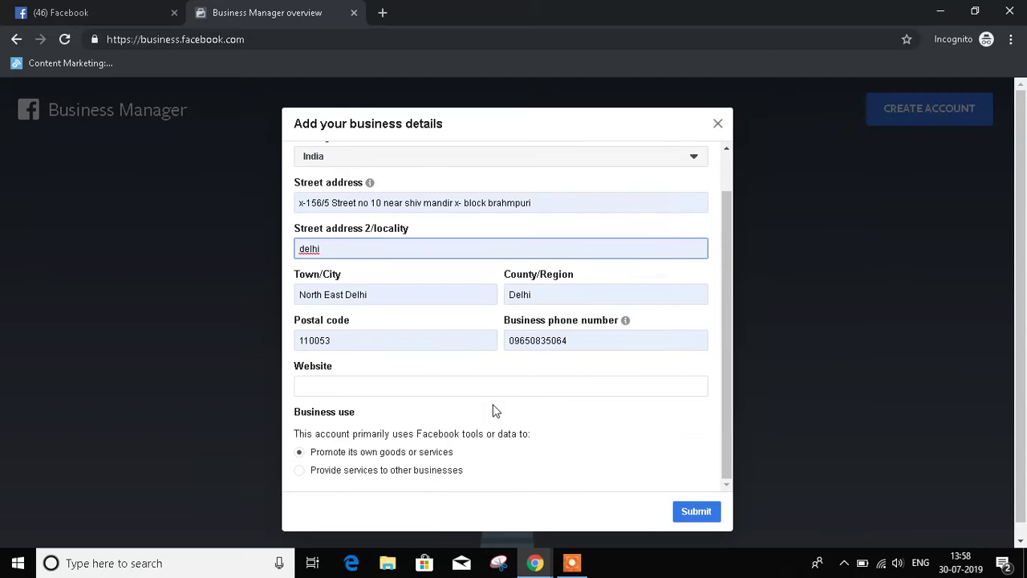
pyautogui.doubleClick(575, 343)
pyautogui.press('BackSpace')
pyautogui.press('Down')
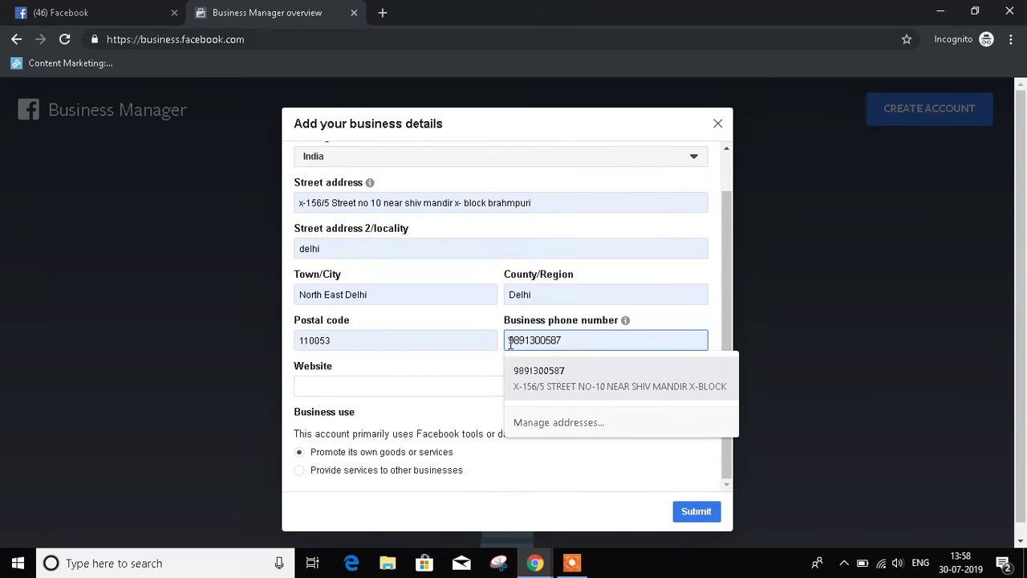
pyautogui.click(479, 362)
pyautogui.click(443, 399)
pyautogui.write('ww')
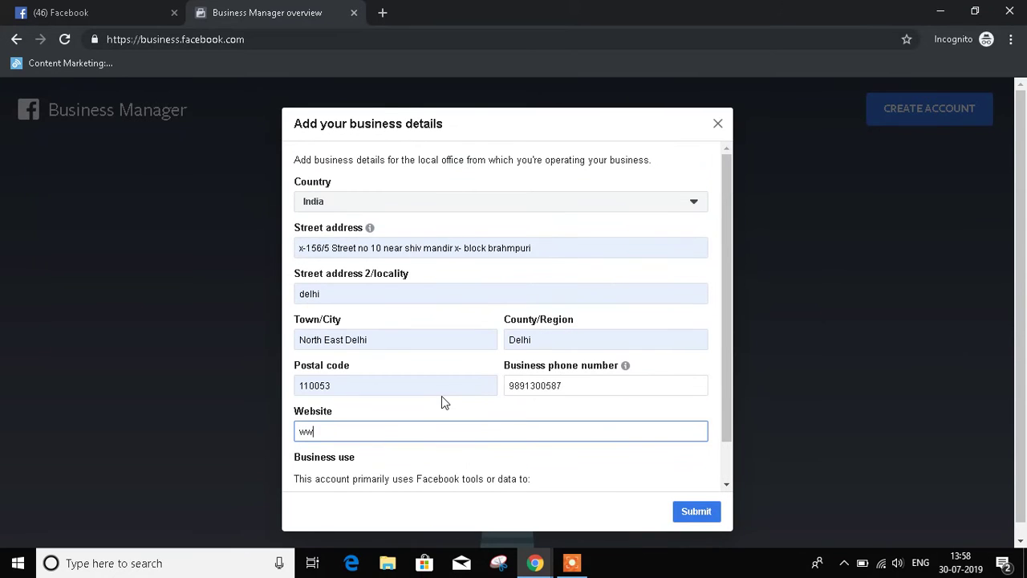
pyautogui.write('w.topgurus.in')
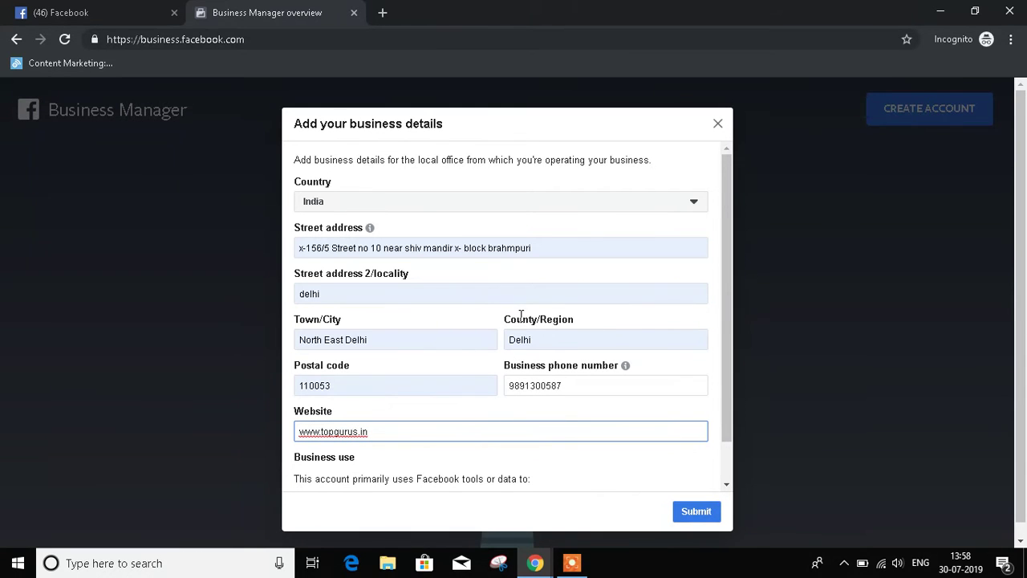
pyautogui.scroll(-1, 463, 329)
pyautogui.scroll(-1, 518, 377)
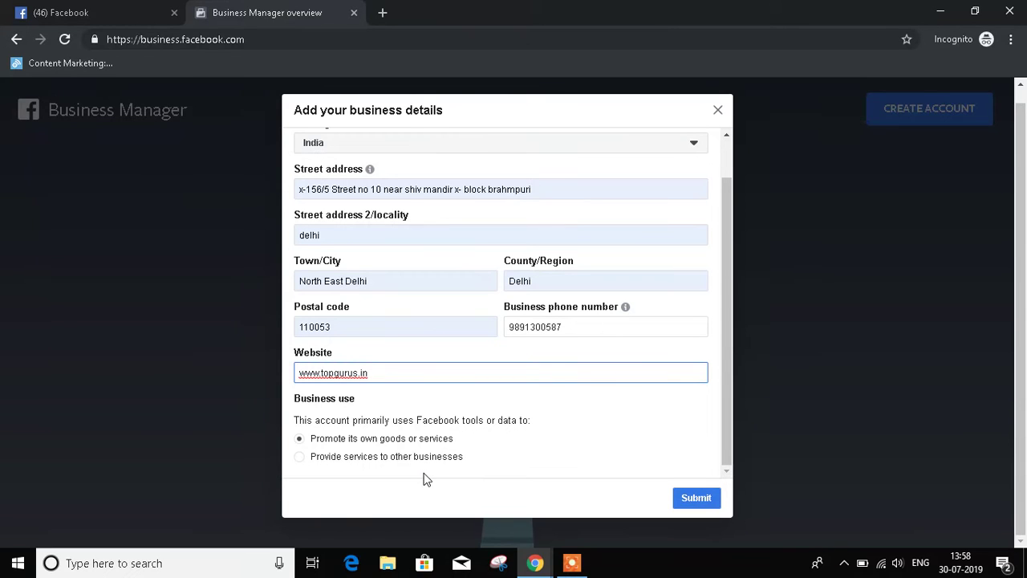
pyautogui.click(682, 497)
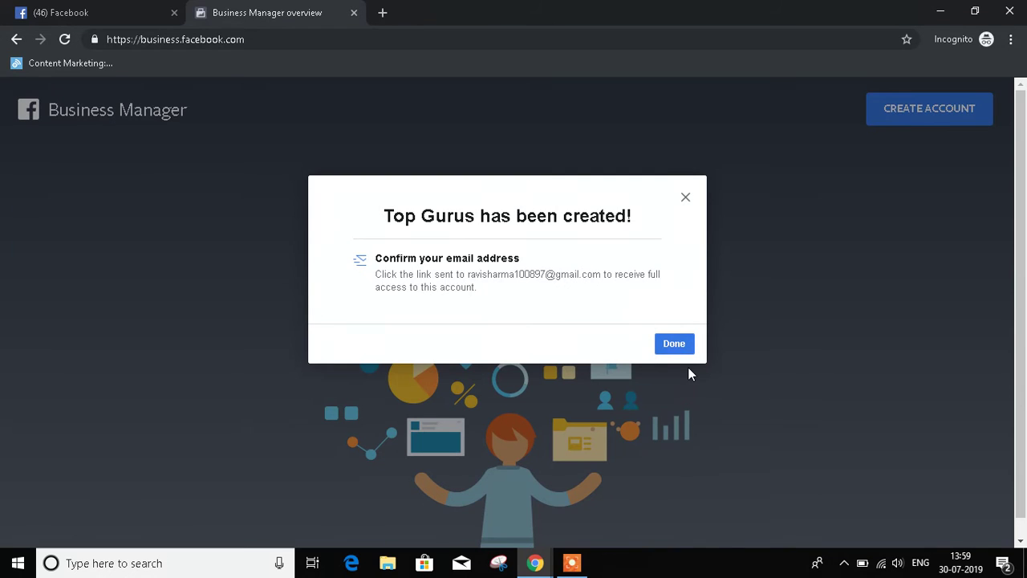
# Step: Confirm the 'Top Gurus has been created!' message with Done to reach the home page
pyautogui.click(672, 343)
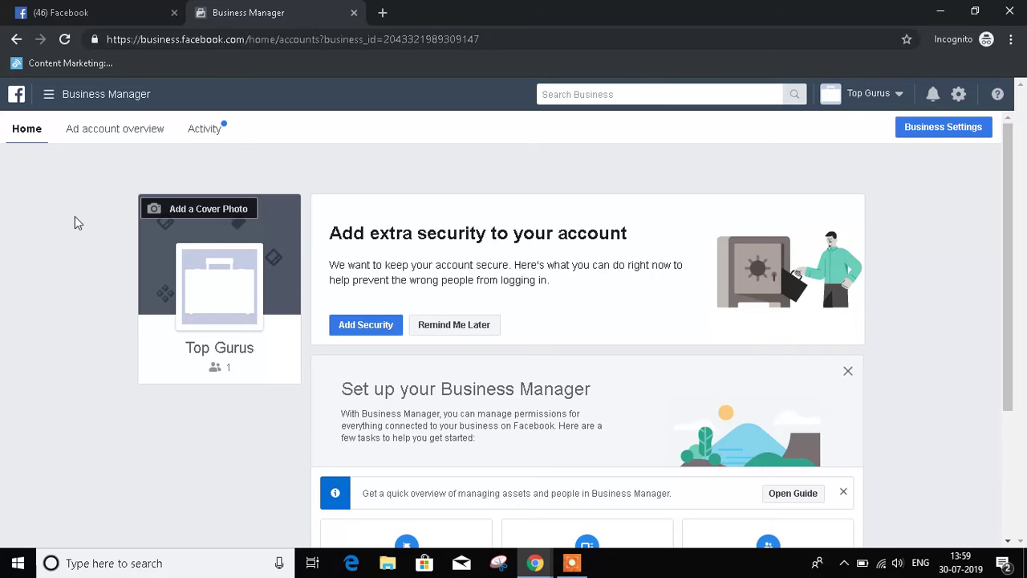
pyautogui.moveTo(240, 317)
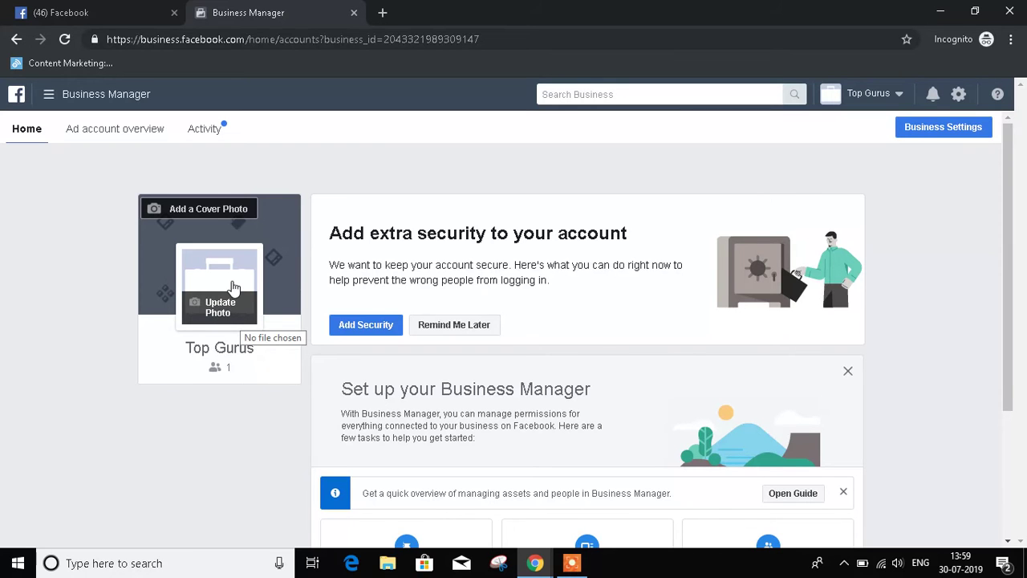
pyautogui.scroll(-2, 144, 261)
pyautogui.scroll(2, 257, 251)
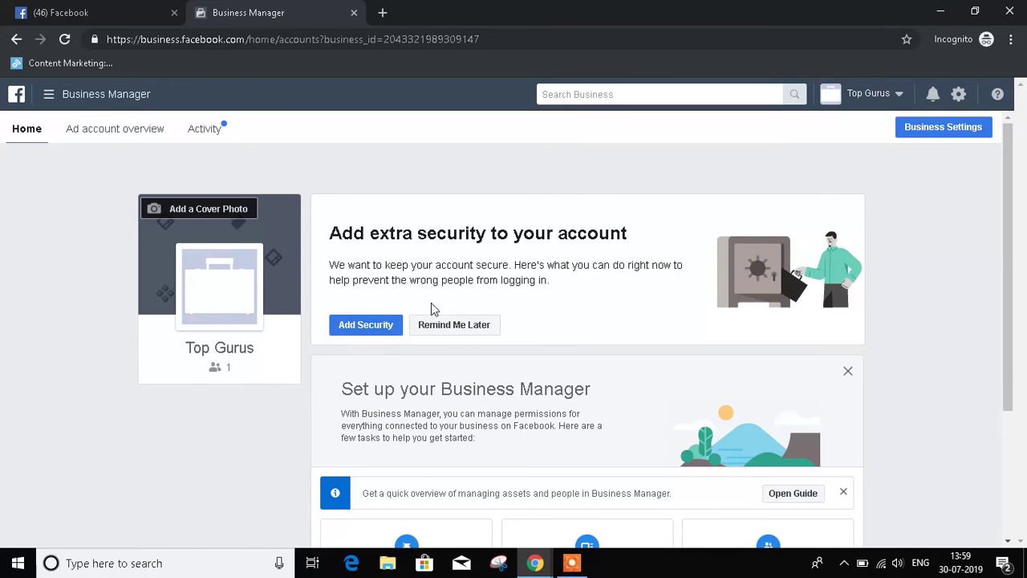
pyautogui.scroll(-3, 333, 360)
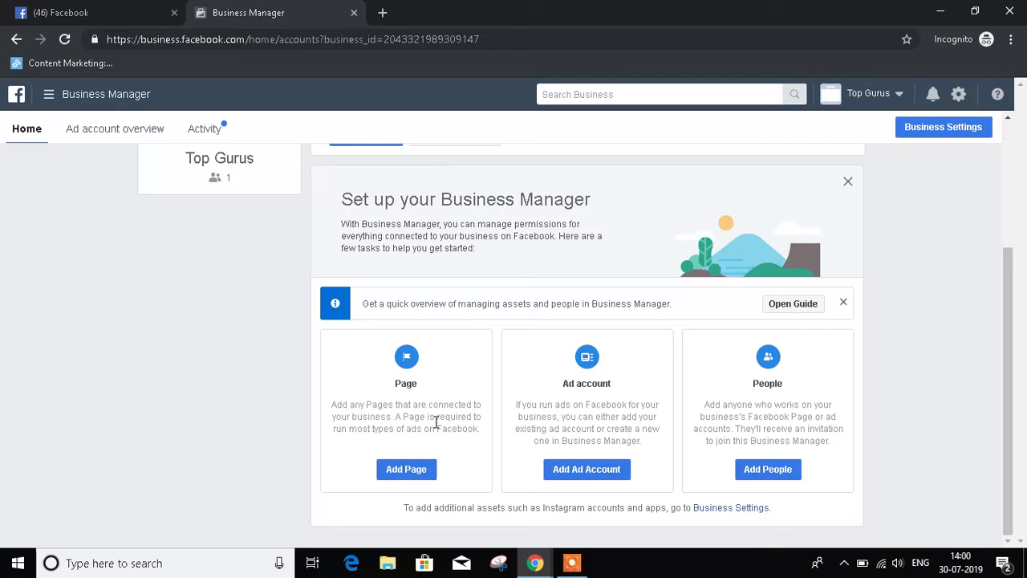
pyautogui.click(400, 473)
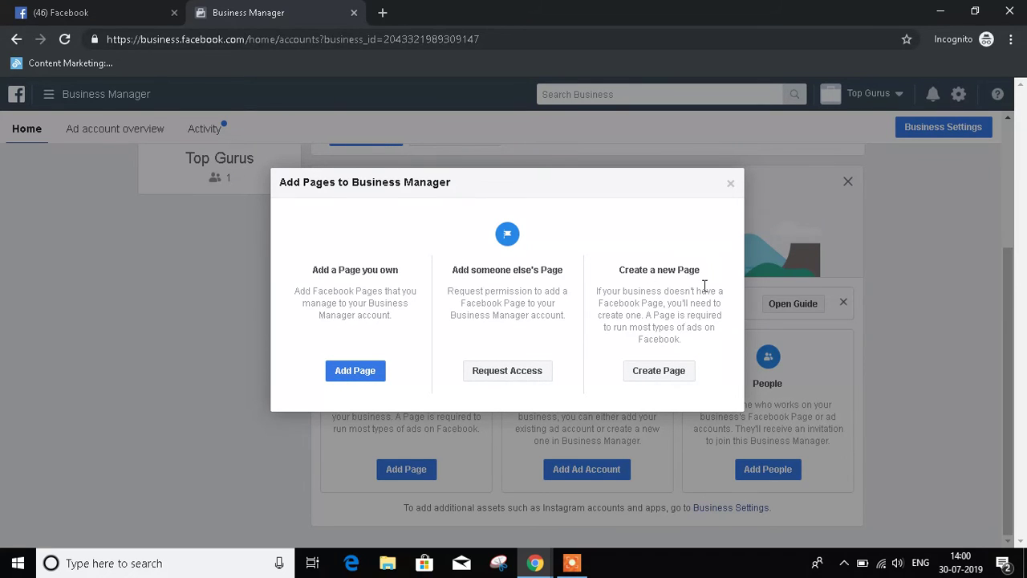
pyautogui.click(730, 184)
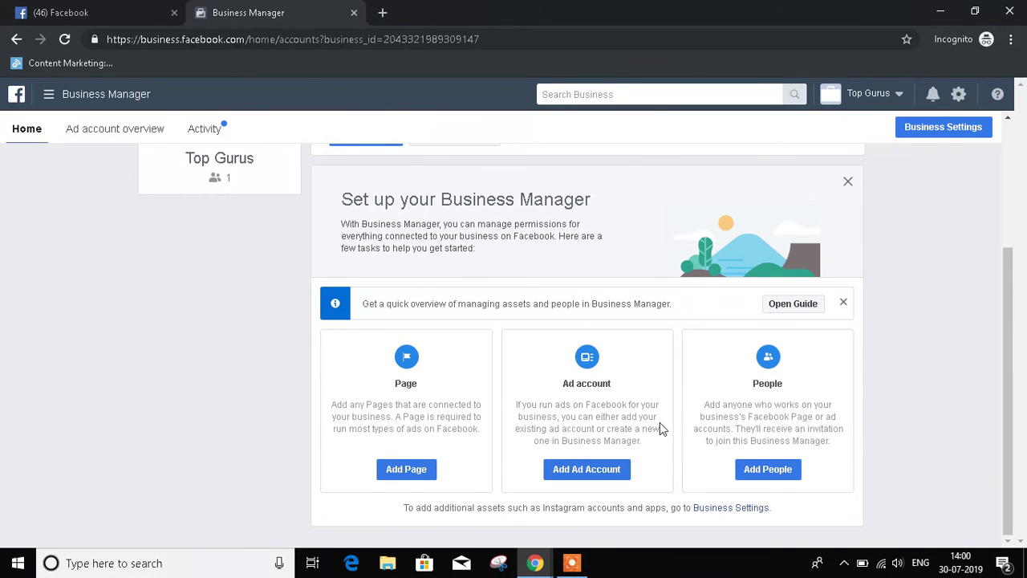
pyautogui.click(745, 470)
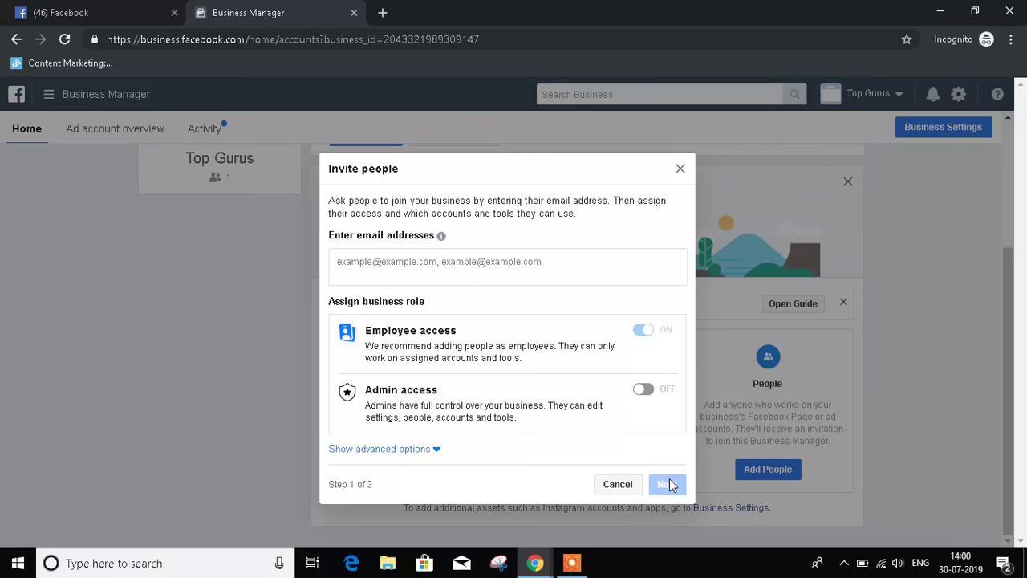
pyautogui.click(679, 168)
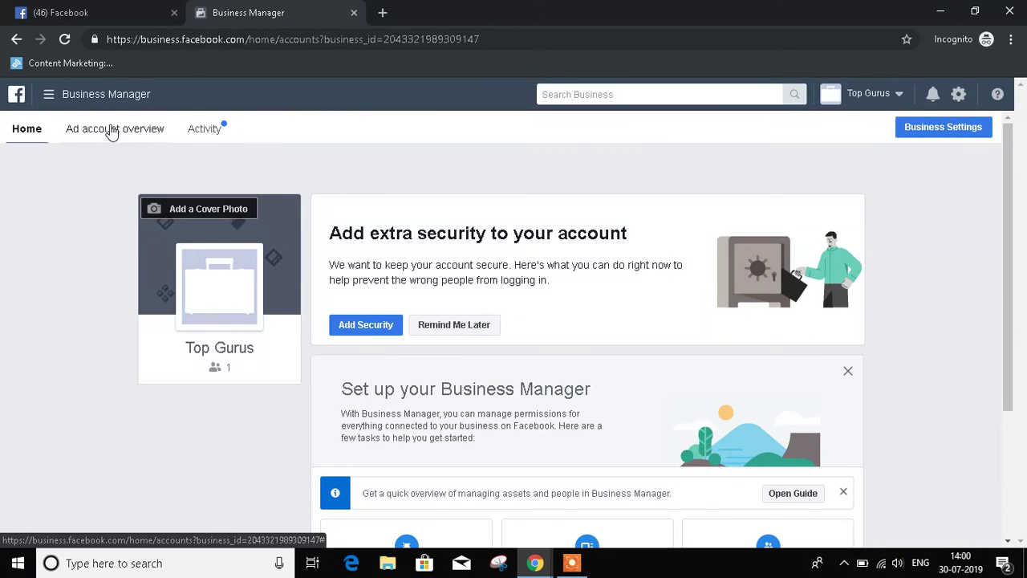
# Step: Review the Ad account overview and Activity tabs, then open Business Settings showing People
pyautogui.click(92, 134)
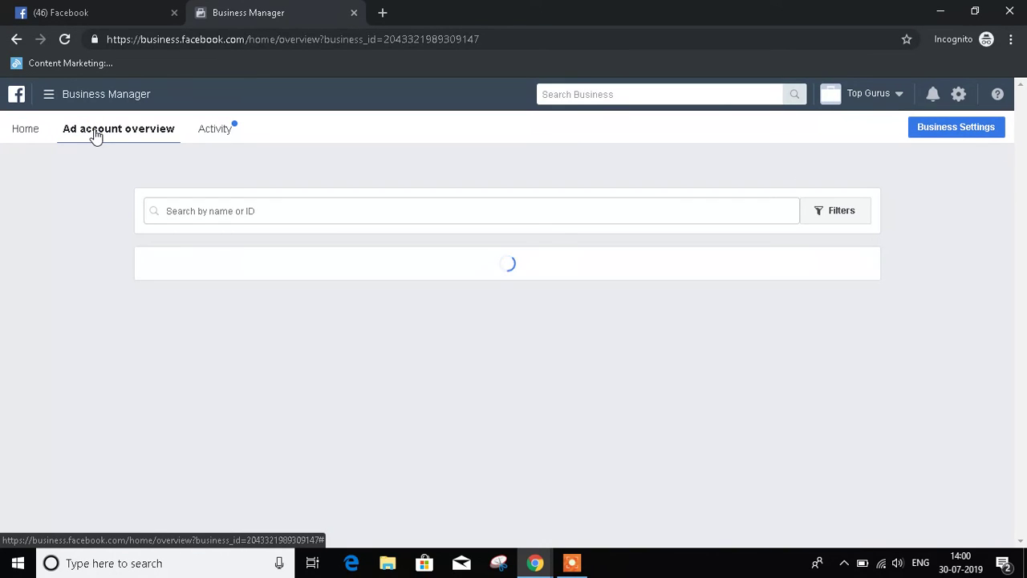
pyautogui.scroll(-1, 117, 230)
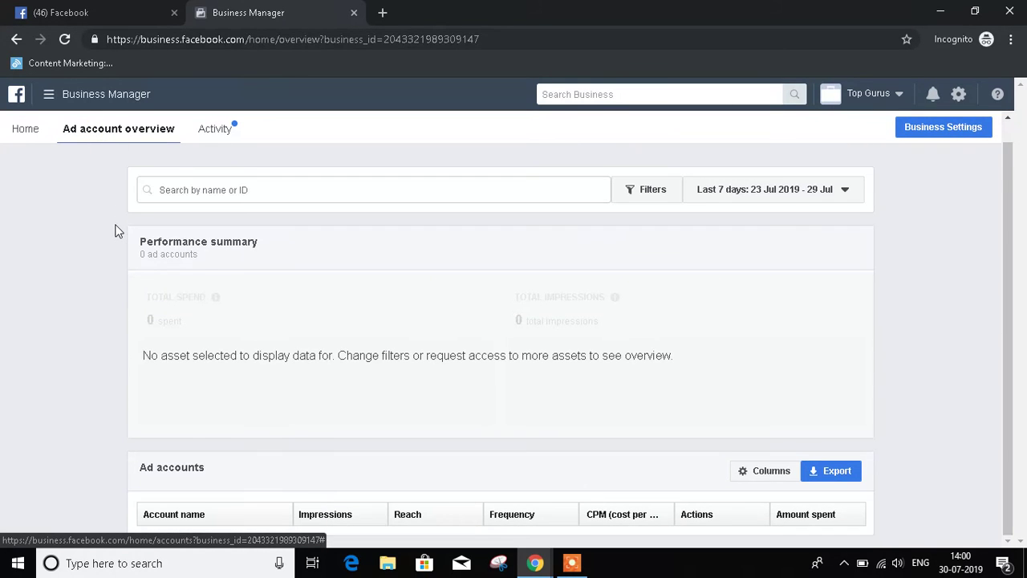
pyautogui.click(207, 130)
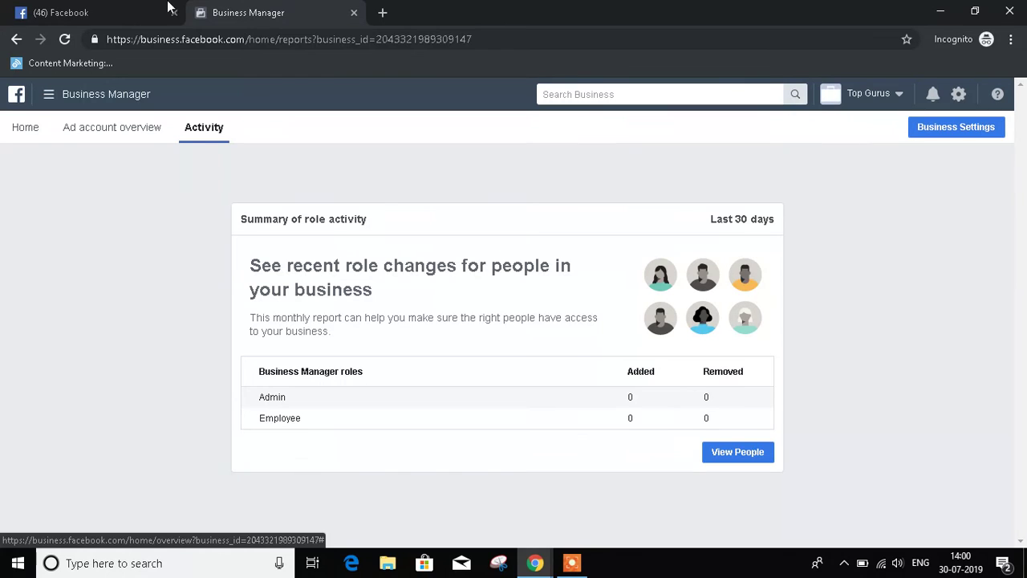
pyautogui.click(947, 134)
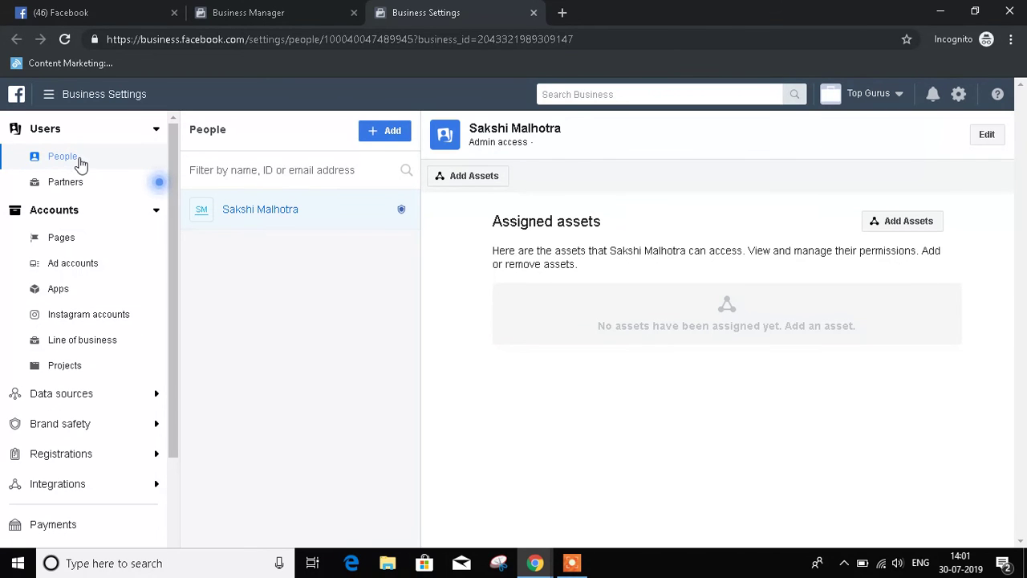
# Step: Browse the Pages and Ad accounts sections, ending on the empty Payments section
pyautogui.click(53, 245)
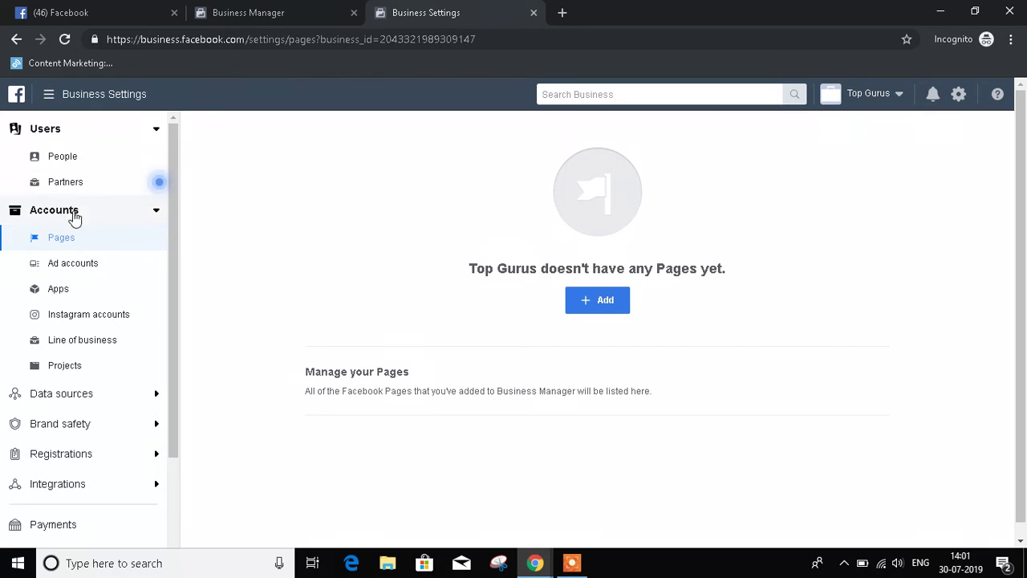
pyautogui.click(132, 264)
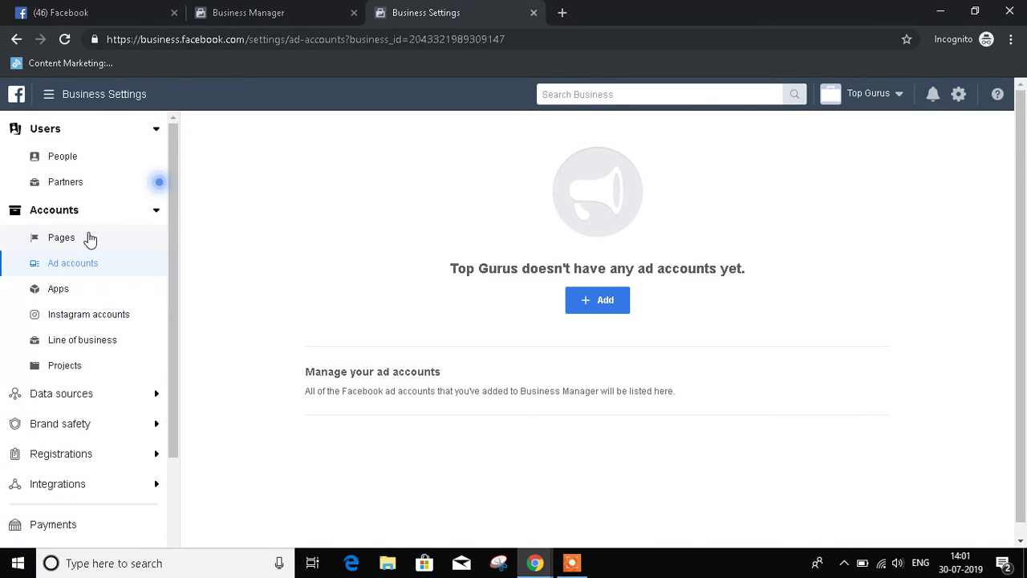
pyautogui.scroll(-2, 89, 240)
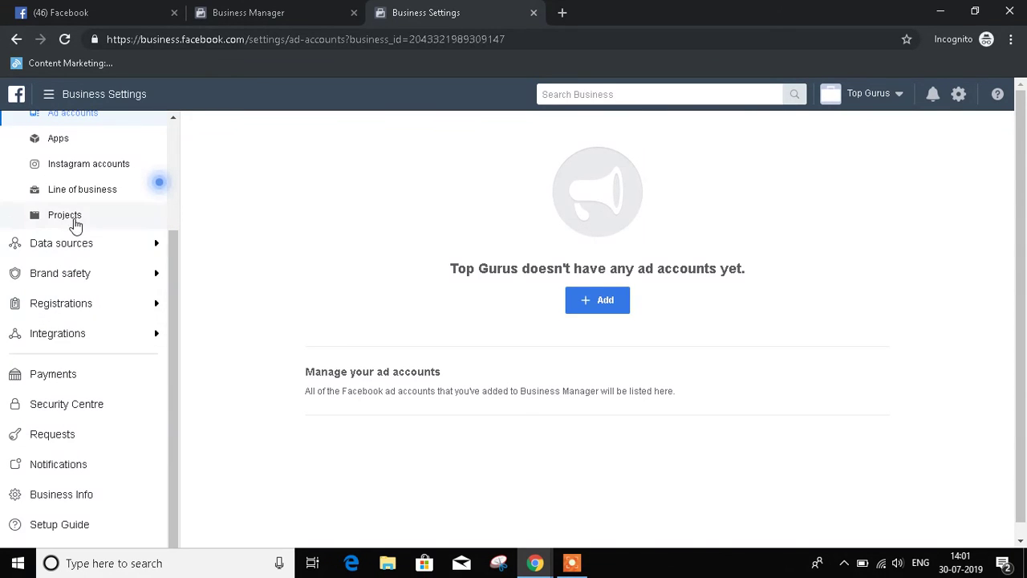
pyautogui.click(102, 374)
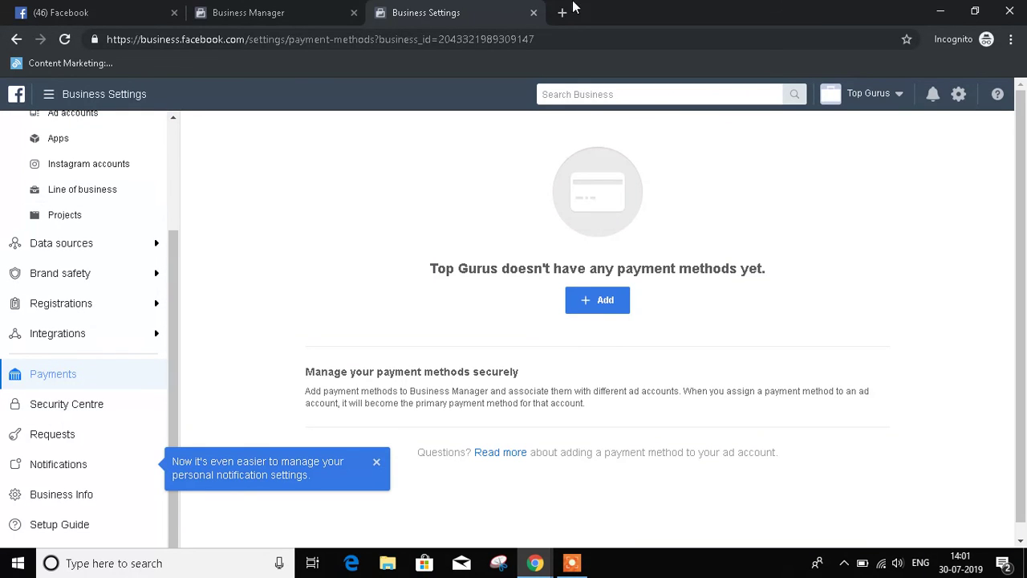
pyautogui.click(601, 292)
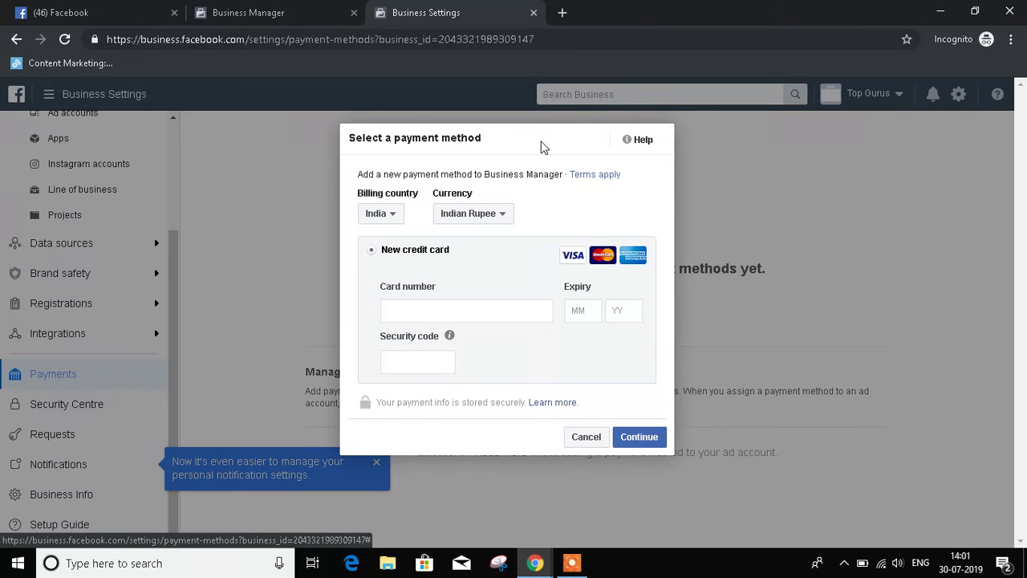
pyautogui.click(570, 442)
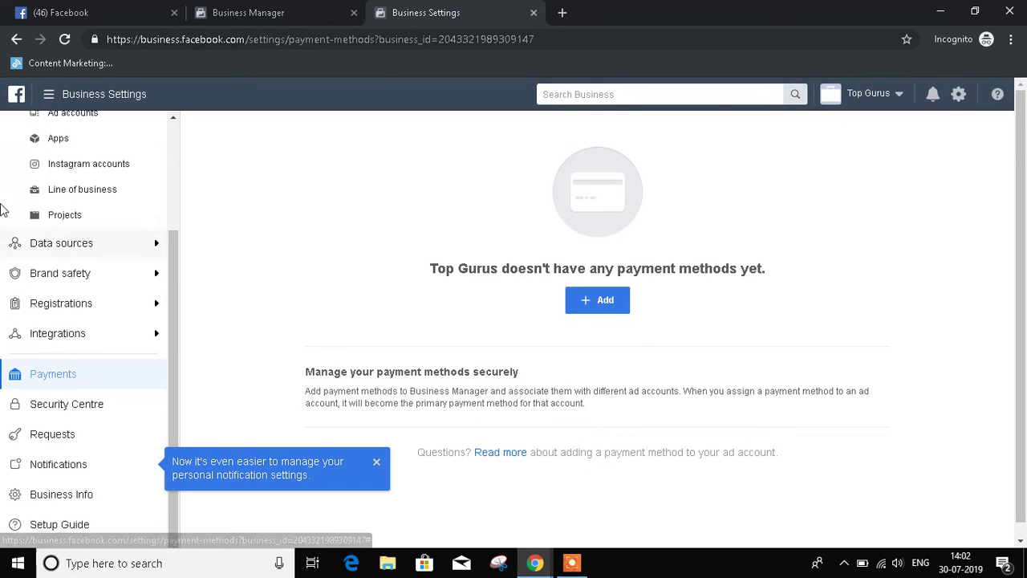